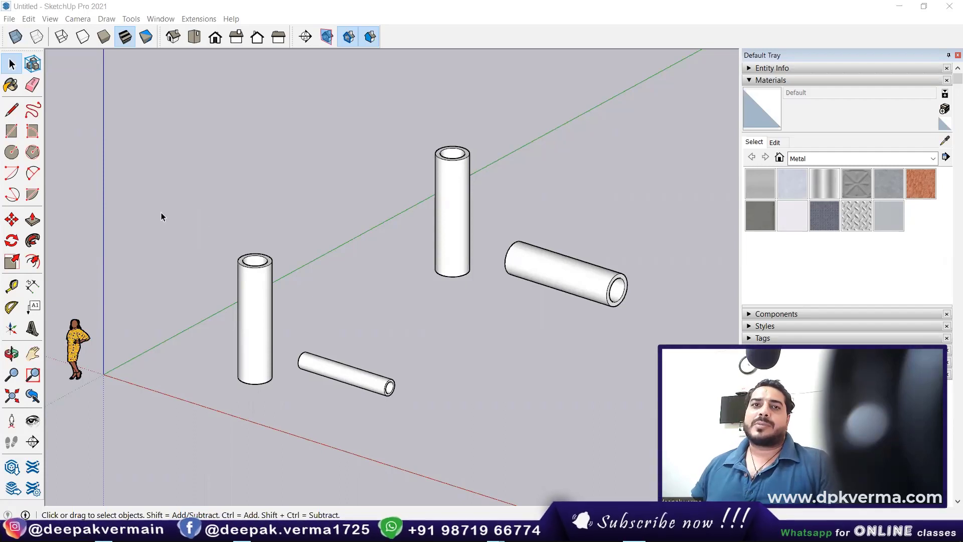
# Inspect the small horizontal, back vertical and right horizontal pipes while orbiting the model
pyautogui.scroll(2, 277, 380)
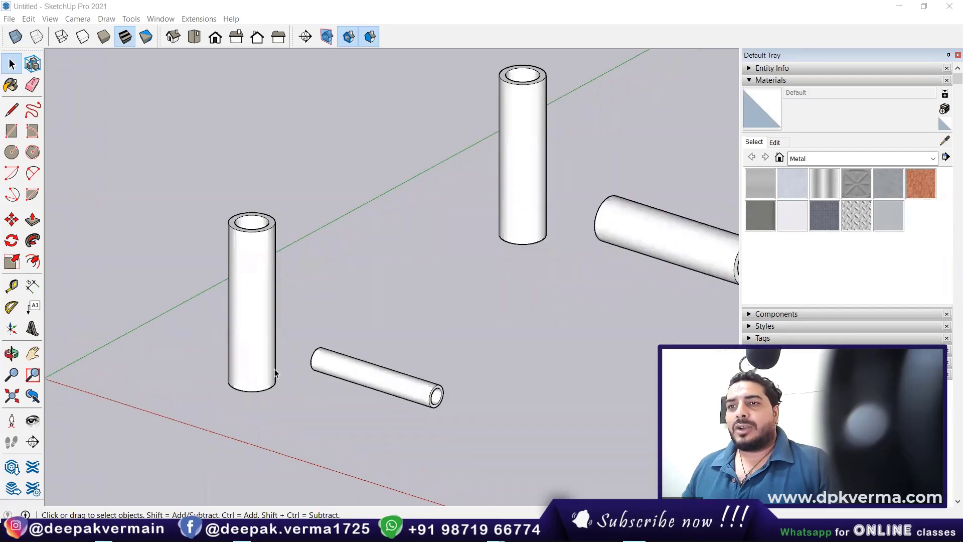
pyautogui.click(349, 377)
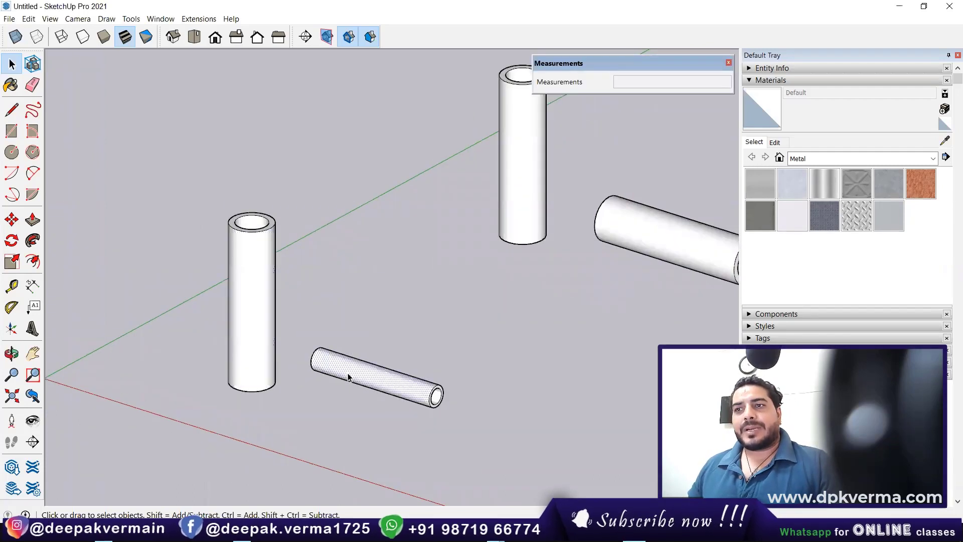
pyautogui.moveTo(350, 377); pyautogui.dragTo(224, 288, button='middle')
pyautogui.scroll(-2, 296, 375)
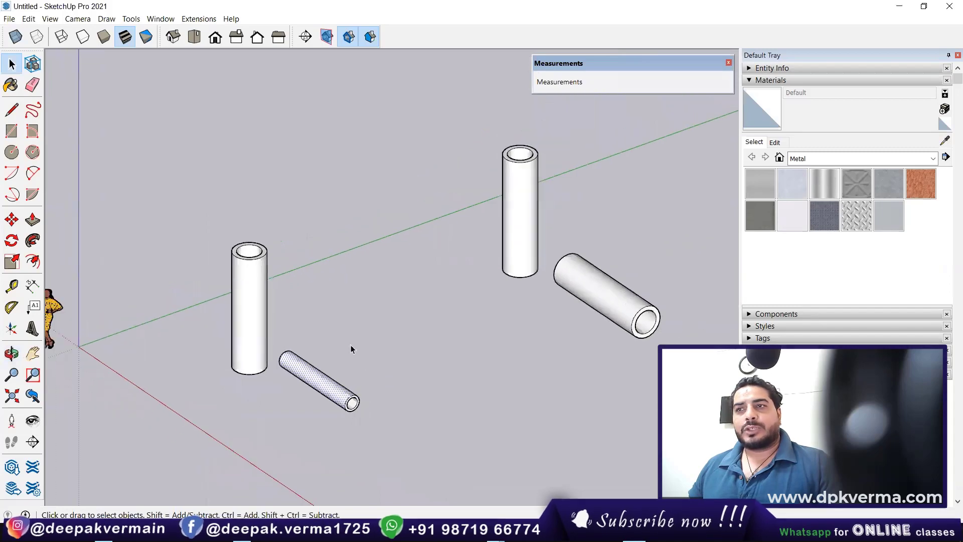
pyautogui.click(472, 211)
pyautogui.click(508, 293)
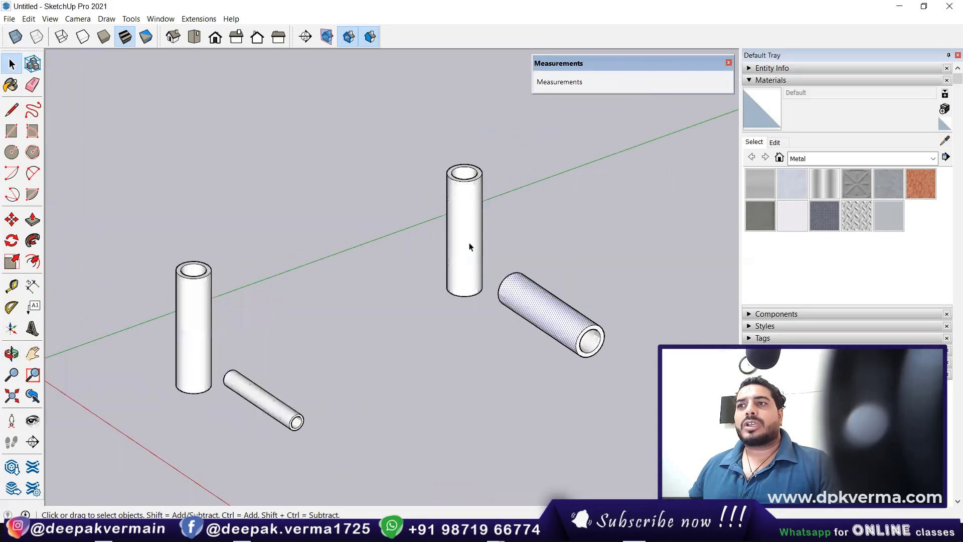
pyautogui.moveTo(312, 354)
pyautogui.mouseDown(button='middle')
pyautogui.moveTo(251, 396)
pyautogui.moveTo(257, 387)
pyautogui.mouseUp(button='middle')
# Zoom in and select the left vertical pipe, then the small horizontal pipe
pyautogui.scroll(2, 206, 387)
pyautogui.scroll(2, 206, 386)
pyautogui.scroll(2, 203, 390)
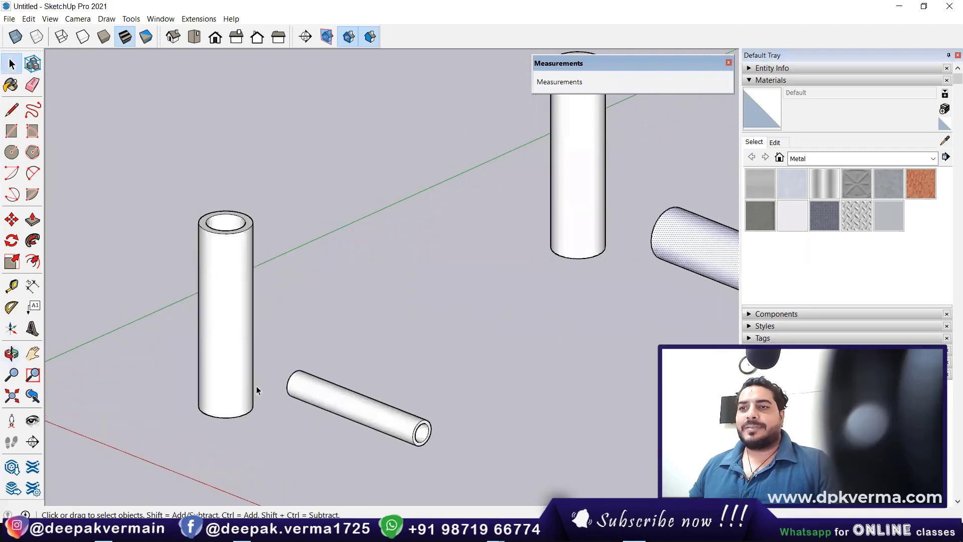
pyautogui.scroll(1, 300, 384)
pyautogui.click(242, 272)
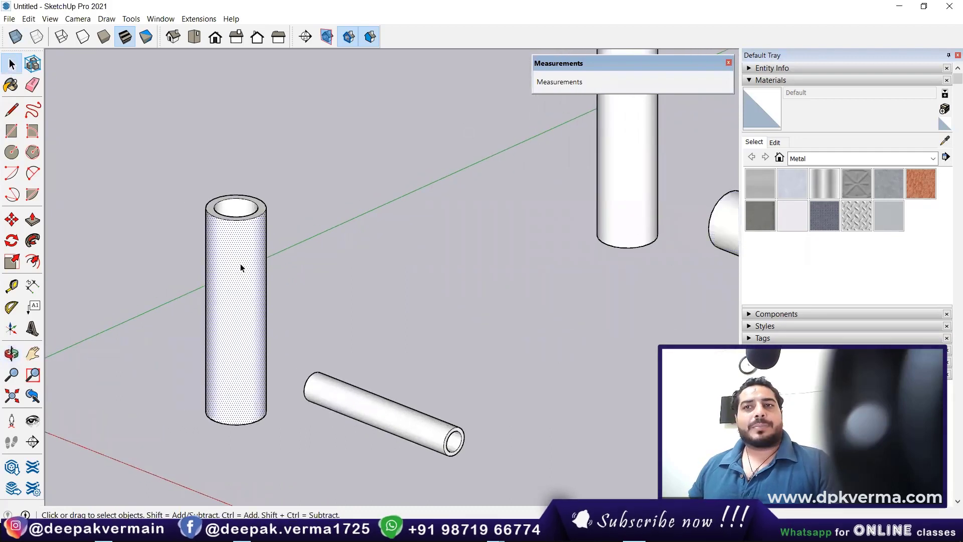
pyautogui.click(355, 412)
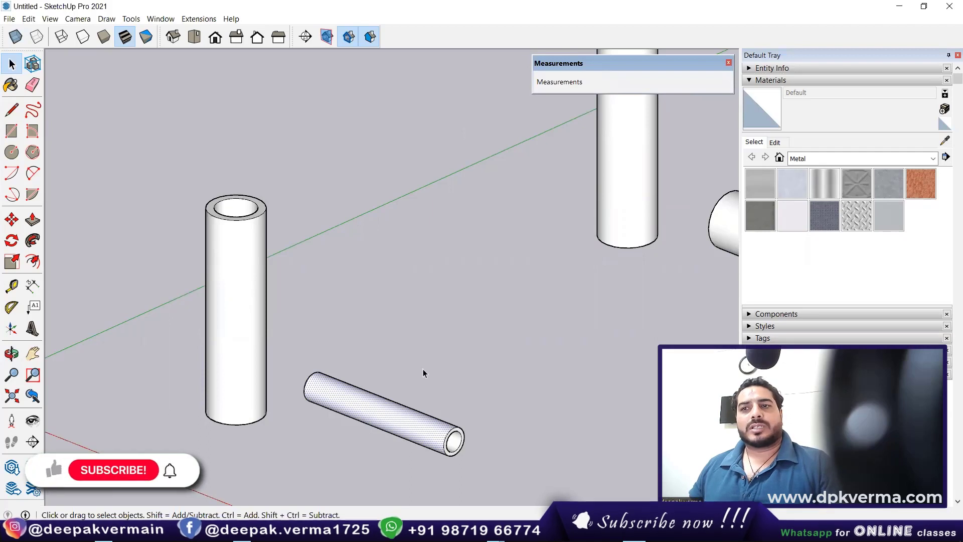
# Select the whole small pipe and, from Top view, move it into the left vertical pipe
pyautogui.tripleClick(350, 401)
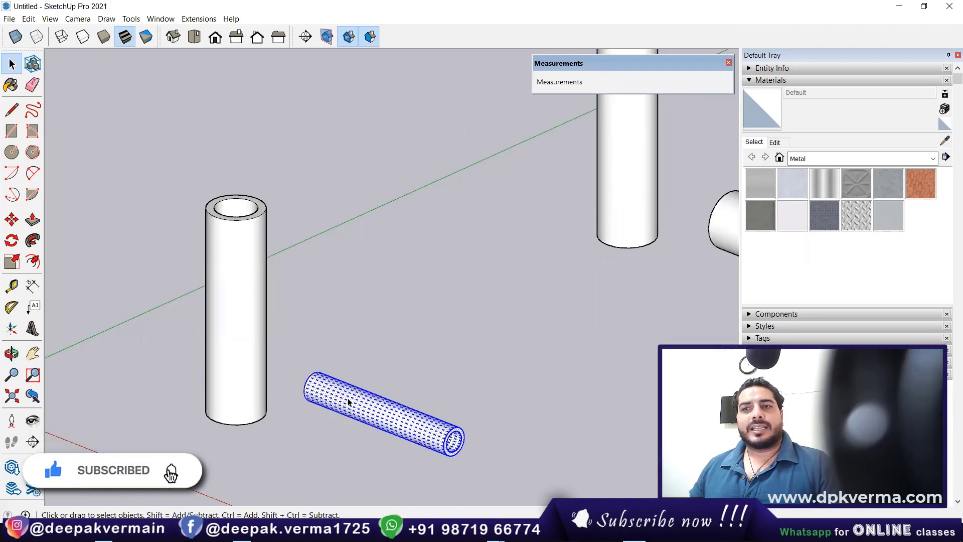
pyautogui.scroll(-1, 361, 414)
pyautogui.moveTo(361, 414)
pyautogui.mouseDown(button='middle')
pyautogui.moveTo(422, 394)
pyautogui.moveTo(406, 366)
pyautogui.moveTo(342, 352)
pyautogui.mouseUp(button='middle')
pyautogui.click(194, 36)
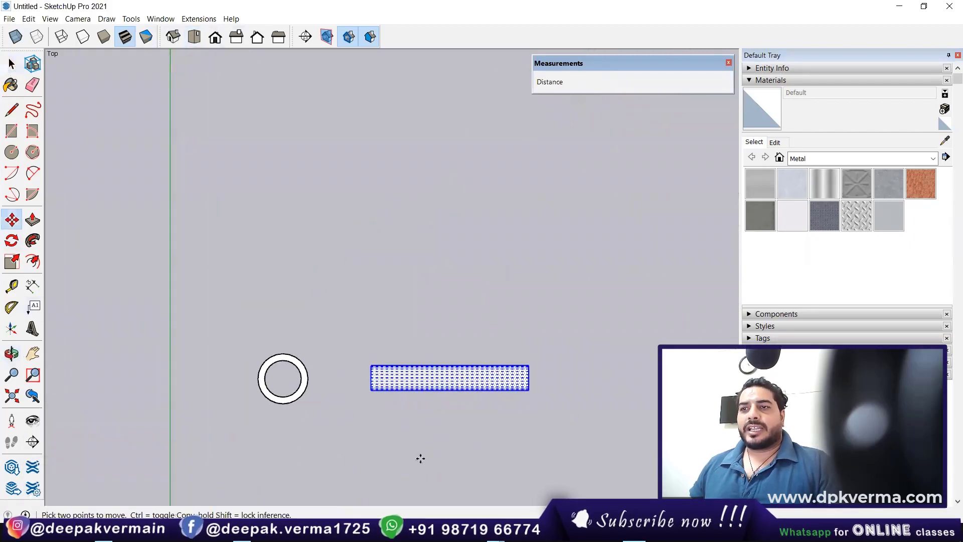
pyautogui.click(468, 428)
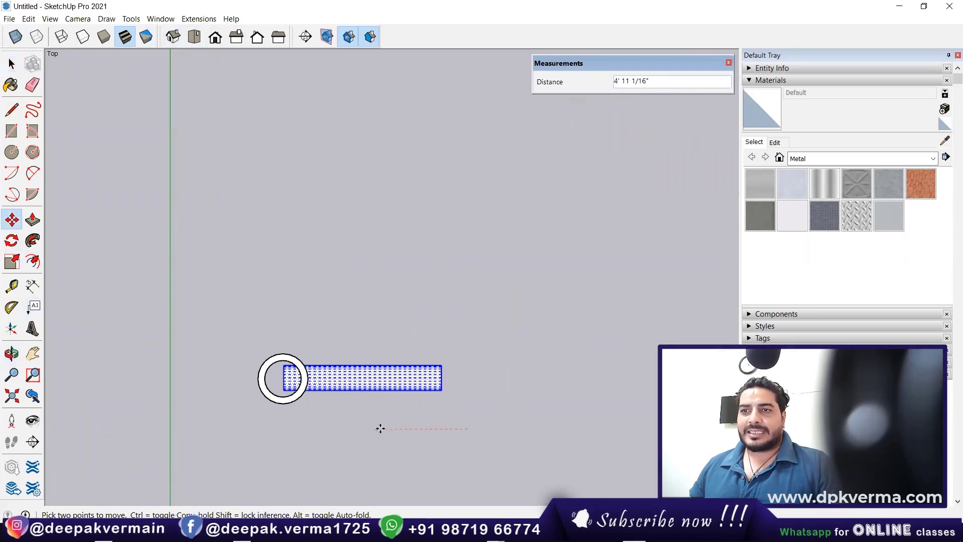
pyautogui.moveTo(415, 430)
pyautogui.mouseDown(button='middle')
pyautogui.moveTo(248, 276)
pyautogui.moveTo(284, 375)
pyautogui.moveTo(287, 345)
pyautogui.mouseUp(button='middle')
# Intersect the vertical pipe and the side pipe with each other using Intersect Faces > With Selection
pyautogui.click(105, 182)
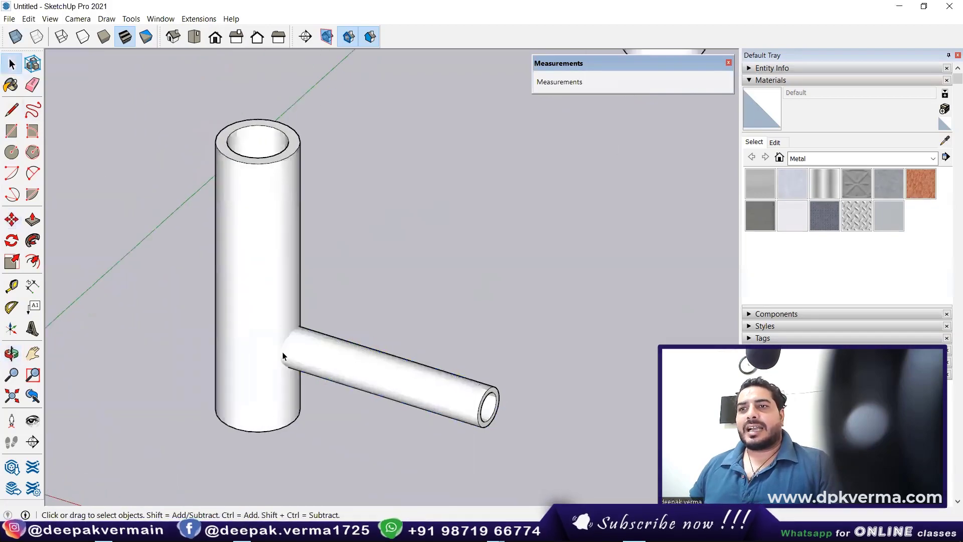
pyautogui.scroll(4, 303, 324)
pyautogui.scroll(-5, 285, 364)
pyautogui.moveTo(291, 349)
pyautogui.mouseDown(button='middle')
pyautogui.moveTo(375, 436)
pyautogui.moveTo(366, 445)
pyautogui.moveTo(377, 435)
pyautogui.moveTo(224, 292)
pyautogui.moveTo(254, 271)
pyautogui.moveTo(259, 296)
pyautogui.moveTo(256, 279)
pyautogui.mouseUp(button='middle')
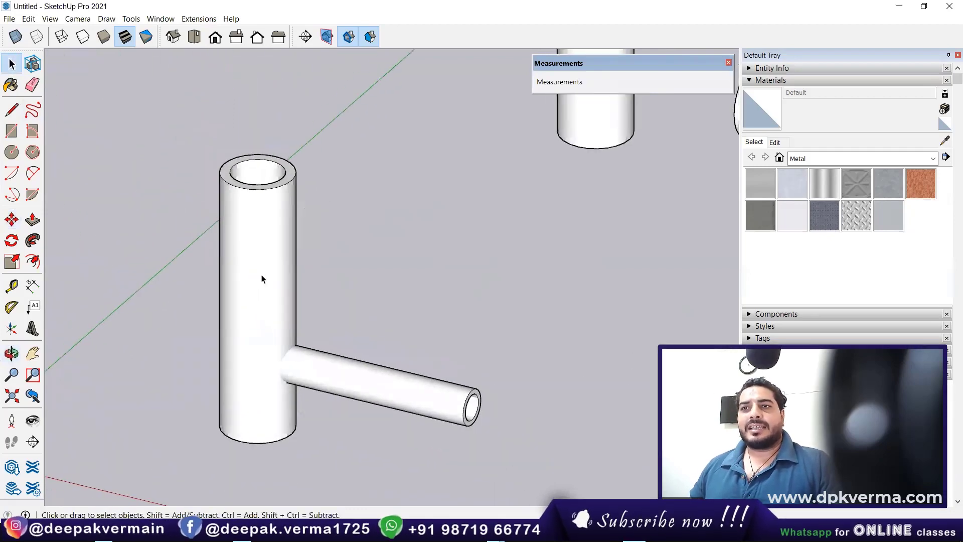
pyautogui.click(256, 241)
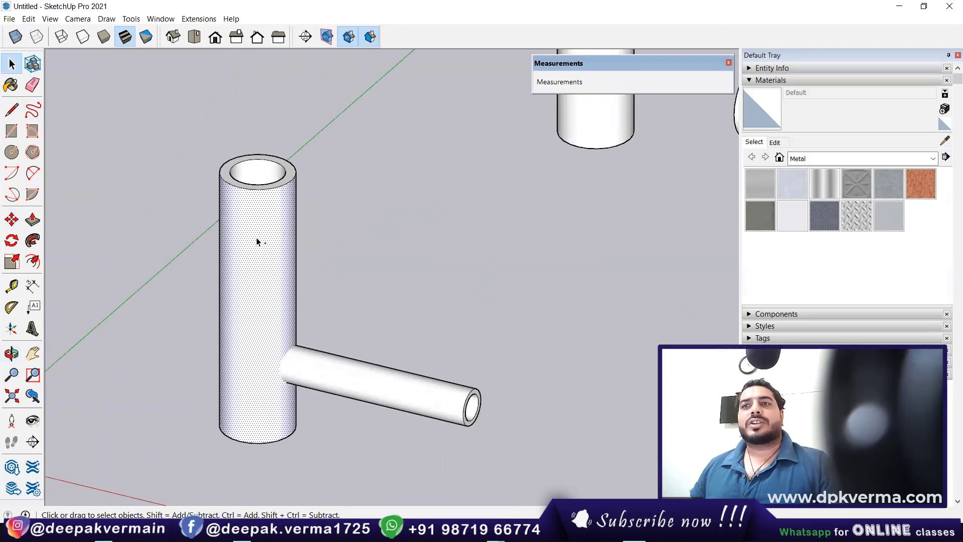
pyautogui.keyDown('ctrl'); pyautogui.click(370, 384); pyautogui.keyUp('ctrl')
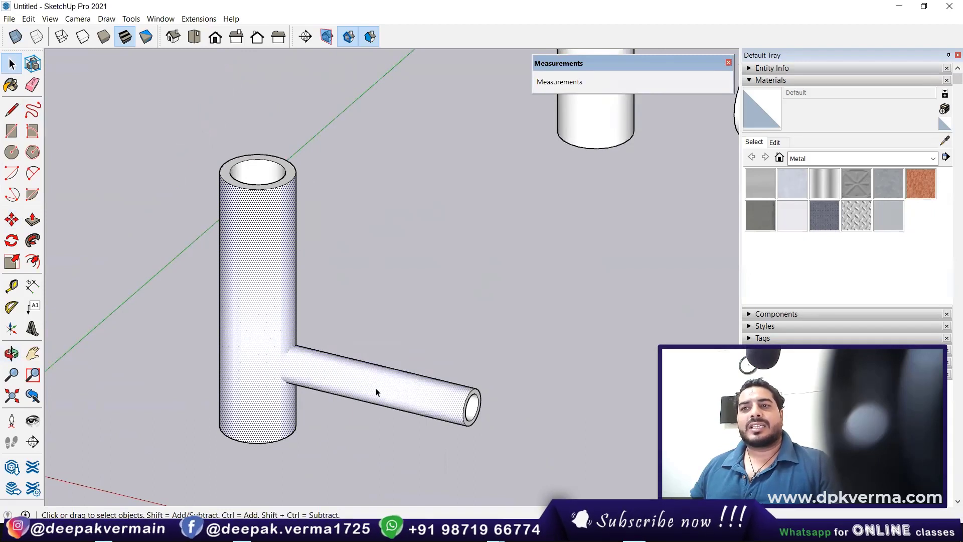
pyautogui.rightClick(255, 261)
pyautogui.moveTo(309, 365)
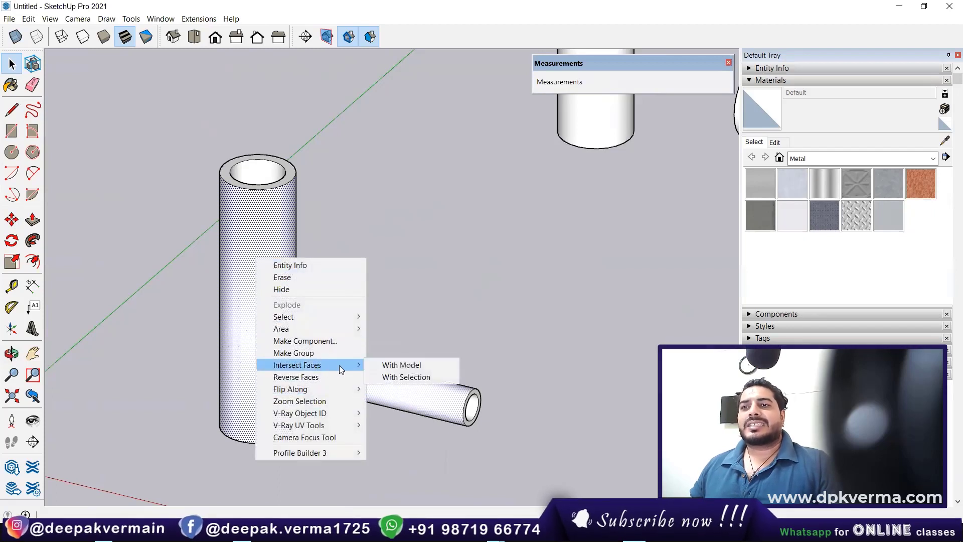
pyautogui.click(407, 377)
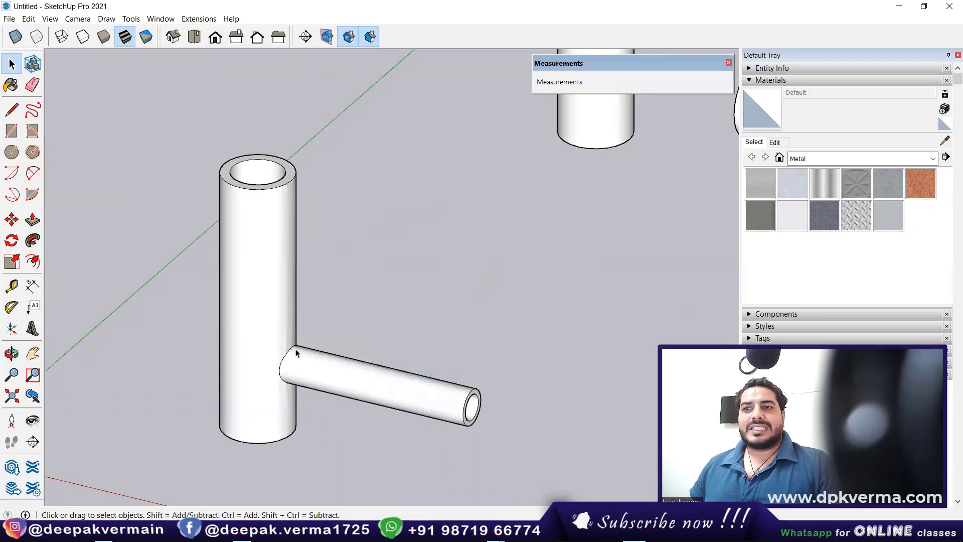
# Select the inner faces of the vertical pipe and the side pipe
pyautogui.moveTo(298, 363)
pyautogui.mouseDown(button='middle')
pyautogui.moveTo(307, 325)
pyautogui.moveTo(247, 190)
pyautogui.moveTo(398, 361)
pyautogui.moveTo(441, 473)
pyautogui.mouseUp(button='middle')
pyautogui.click(262, 195)
pyautogui.keyDown('shift'); pyautogui.click(424, 408); pyautogui.keyUp('shift')
pyautogui.scroll(3, 424, 408)
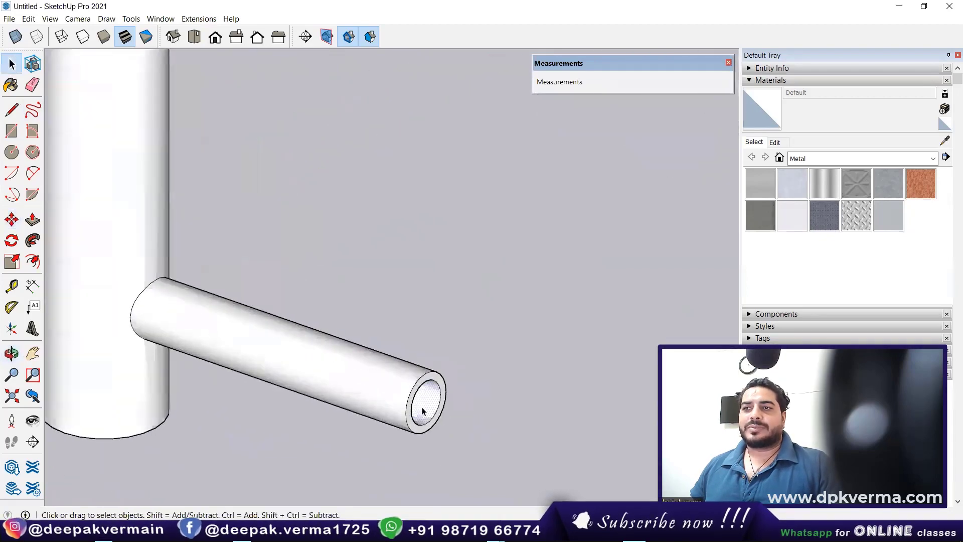
pyautogui.scroll(2, 424, 407)
pyautogui.scroll(-2, 424, 408)
pyautogui.scroll(-3, 411, 317)
# Intersect the vertical pipe's inner face with the whole model
pyautogui.rightClick(407, 290)
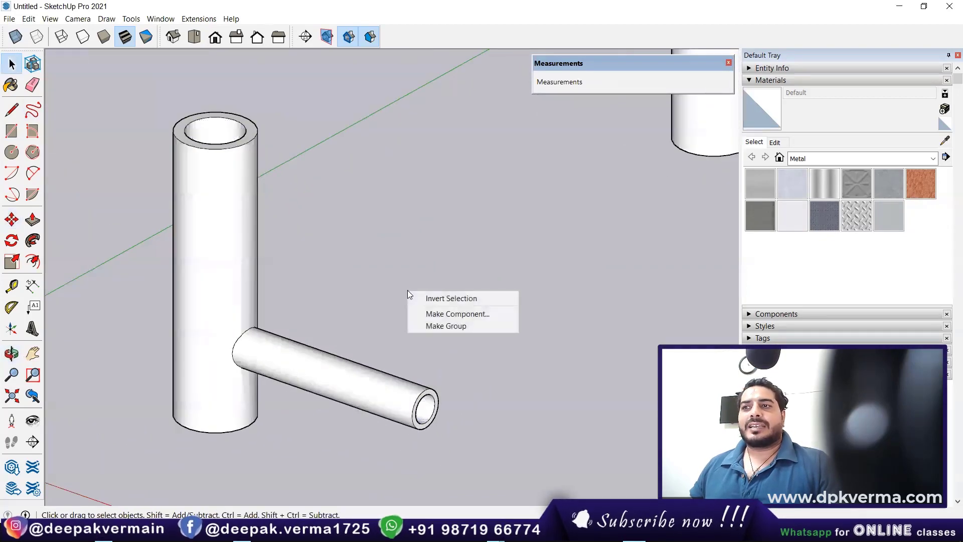
pyautogui.click(428, 418)
pyautogui.keyDown('shift'); pyautogui.click(213, 128); pyautogui.keyUp('shift')
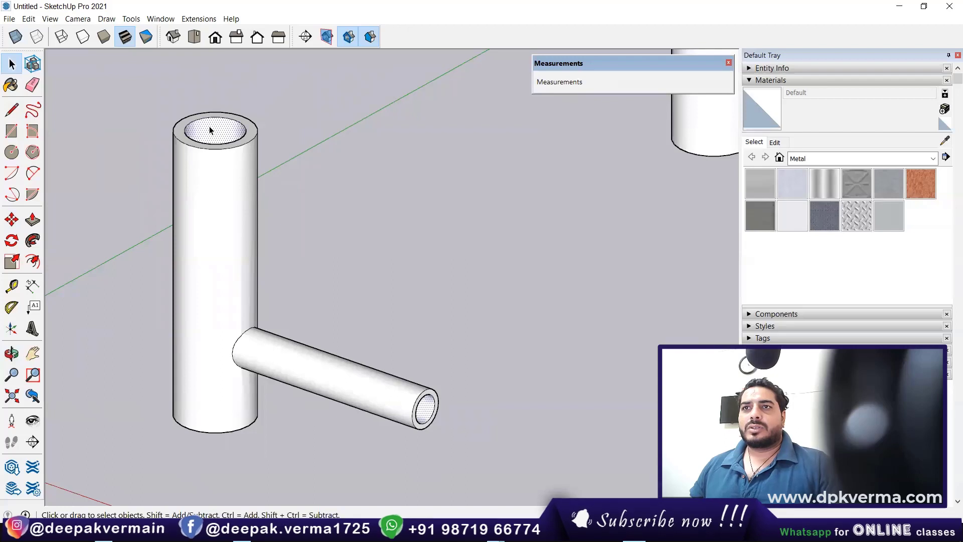
pyautogui.rightClick(211, 128)
pyautogui.moveTo(252, 234)
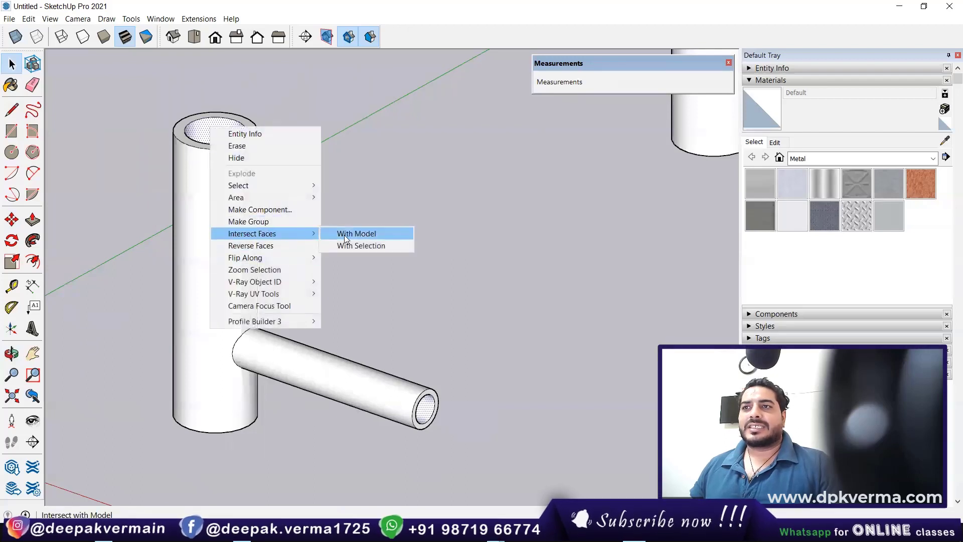
pyautogui.click(352, 246)
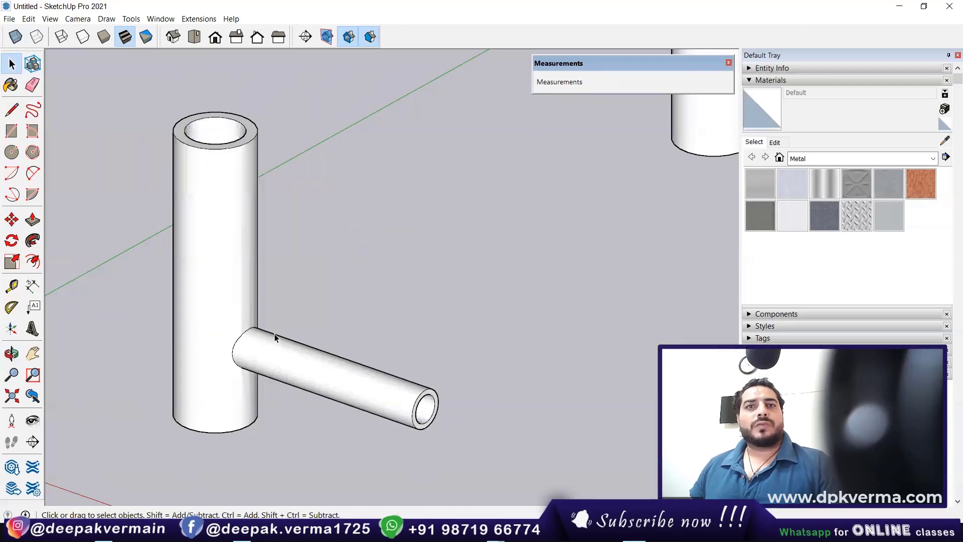
pyautogui.moveTo(275, 338)
pyautogui.mouseDown(button='middle')
pyautogui.moveTo(254, 344)
pyautogui.moveTo(419, 445)
pyautogui.mouseUp(button='middle')
pyautogui.moveTo(381, 418)
pyautogui.mouseDown(button='middle')
pyautogui.moveTo(391, 465)
pyautogui.moveTo(311, 272)
pyautogui.moveTo(275, 264)
pyautogui.moveTo(273, 251)
pyautogui.moveTo(254, 264)
pyautogui.mouseUp(button='middle')
pyautogui.click(237, 277)
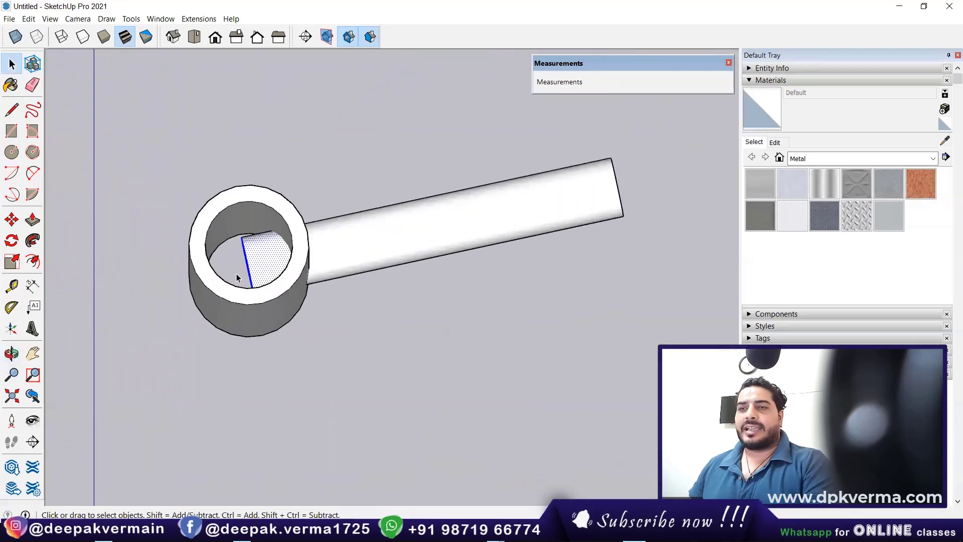
pyautogui.moveTo(312, 277)
pyautogui.mouseDown(button='middle')
pyautogui.moveTo(500, 298)
pyautogui.moveTo(491, 254)
pyautogui.moveTo(308, 204)
pyautogui.moveTo(484, 258)
pyautogui.moveTo(374, 262)
pyautogui.moveTo(329, 214)
pyautogui.mouseUp(button='middle')
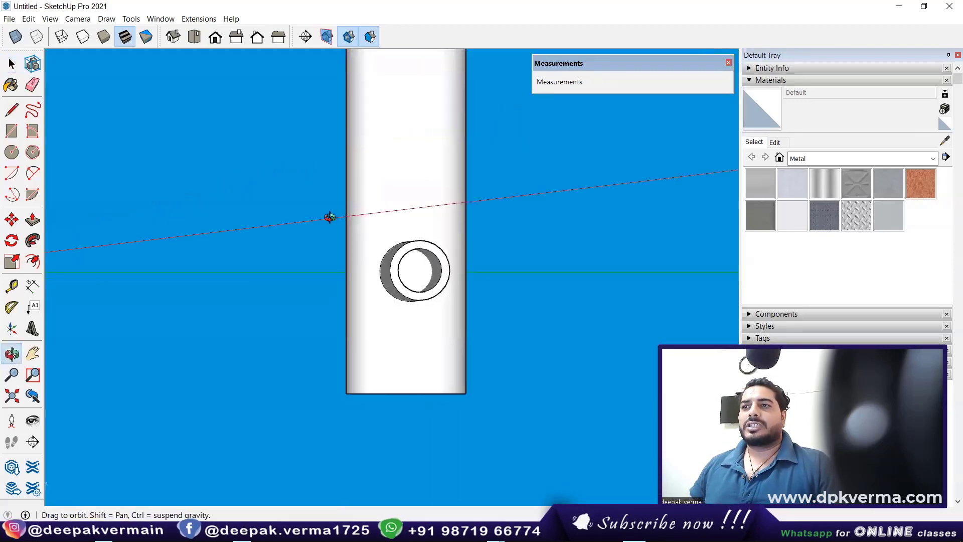
pyautogui.press('space')
pyautogui.moveTo(418, 274)
pyautogui.mouseDown(button='middle')
pyautogui.moveTo(348, 197)
pyautogui.moveTo(516, 430)
pyautogui.moveTo(651, 472)
pyautogui.mouseUp(button='middle')
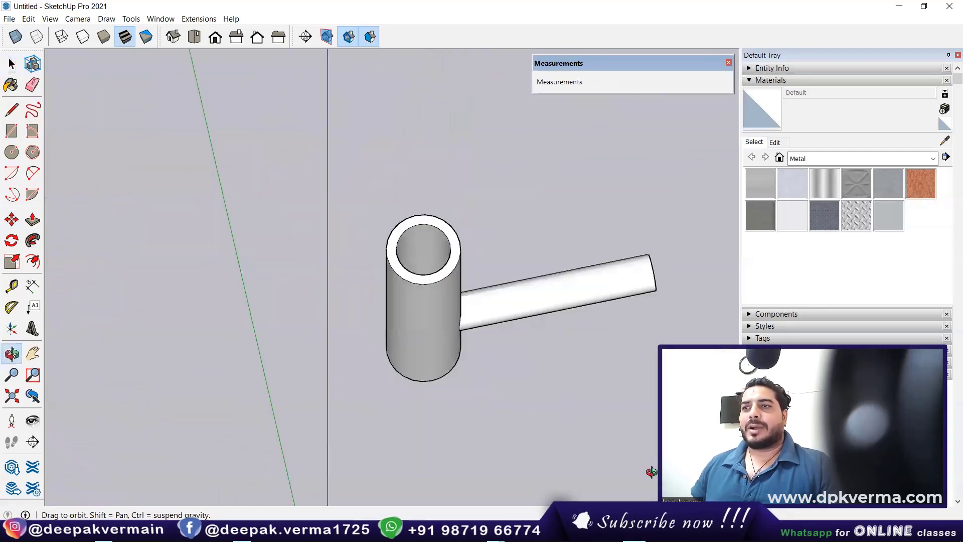
pyautogui.moveTo(537, 341); pyautogui.dragTo(441, 251, button='middle')
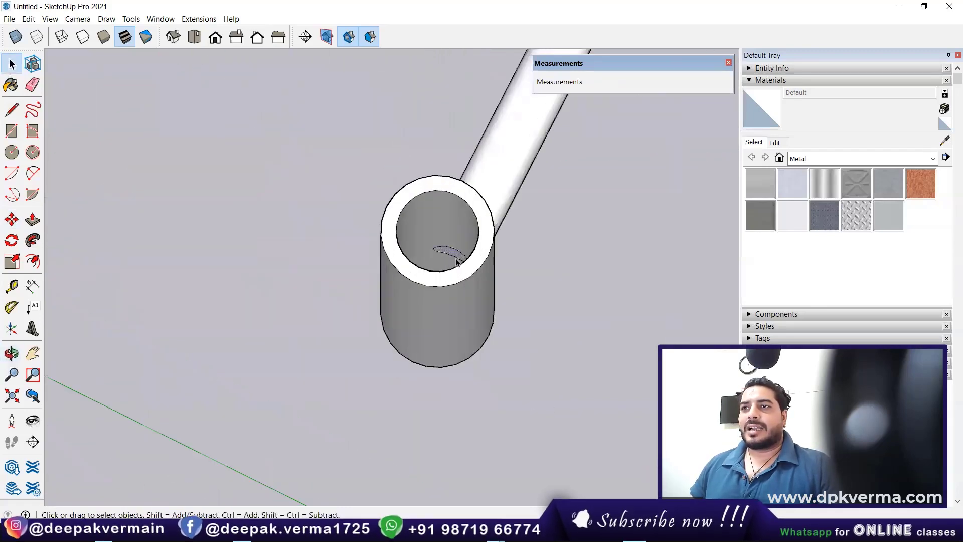
pyautogui.scroll(3, 454, 261)
pyautogui.moveTo(440, 299)
pyautogui.mouseDown(button='middle')
pyautogui.moveTo(545, 349)
pyautogui.moveTo(443, 301)
pyautogui.moveTo(454, 273)
pyautogui.mouseUp(button='middle')
pyautogui.scroll(2, 384, 200)
pyautogui.moveTo(383, 200)
pyautogui.mouseDown(button='middle')
pyautogui.moveTo(417, 253)
pyautogui.moveTo(376, 232)
pyautogui.moveTo(428, 280)
pyautogui.mouseUp(button='middle')
pyautogui.scroll(-3, 447, 313)
pyautogui.moveTo(447, 313)
pyautogui.mouseDown(button='middle')
pyautogui.moveTo(426, 275)
pyautogui.moveTo(465, 351)
pyautogui.moveTo(350, 324)
pyautogui.mouseUp(button='middle')
pyautogui.scroll(-2, 350, 324)
pyautogui.scroll(-2, 351, 334)
# Bring the second pipe pair into view, checking it from Front and then Back view
pyautogui.moveTo(387, 279); pyautogui.dragTo(466, 269, button='middle')
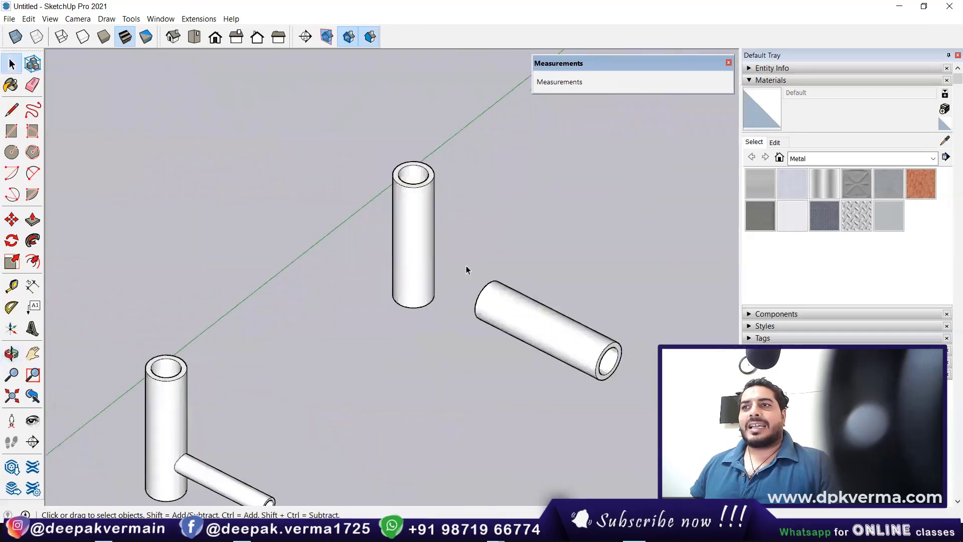
pyautogui.scroll(2, 467, 269)
pyautogui.moveTo(383, 290)
pyautogui.mouseDown(button='middle')
pyautogui.moveTo(395, 373)
pyautogui.moveTo(381, 369)
pyautogui.moveTo(413, 375)
pyautogui.mouseUp(button='middle')
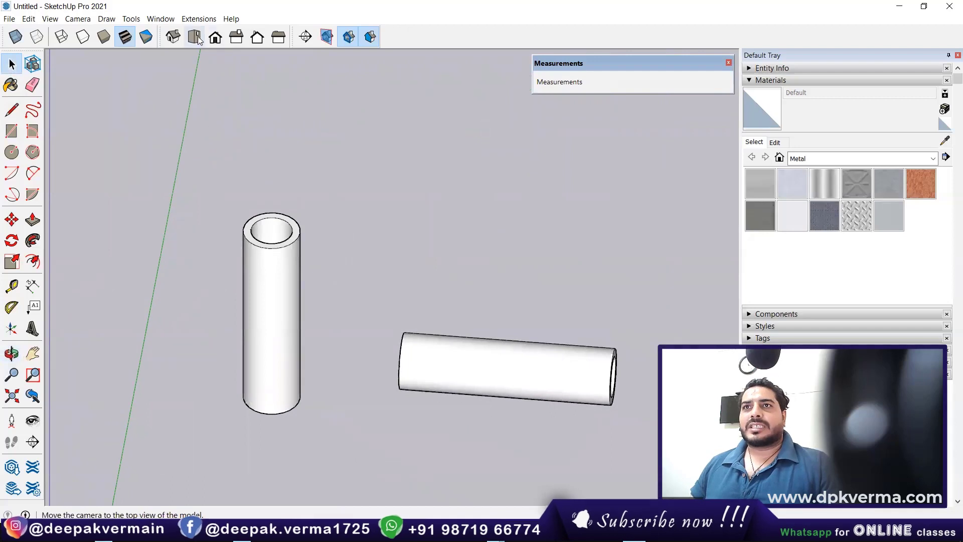
pyautogui.click(212, 40)
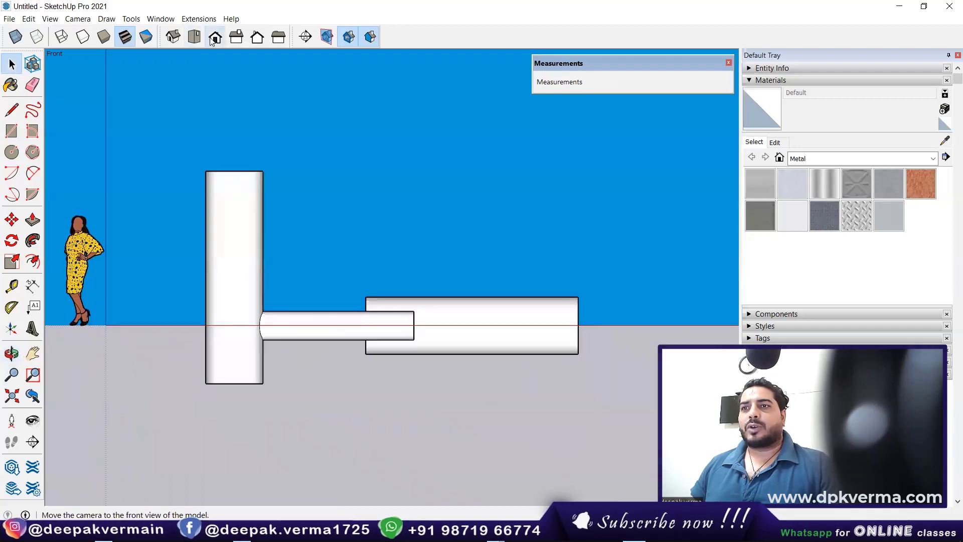
pyautogui.click(236, 38)
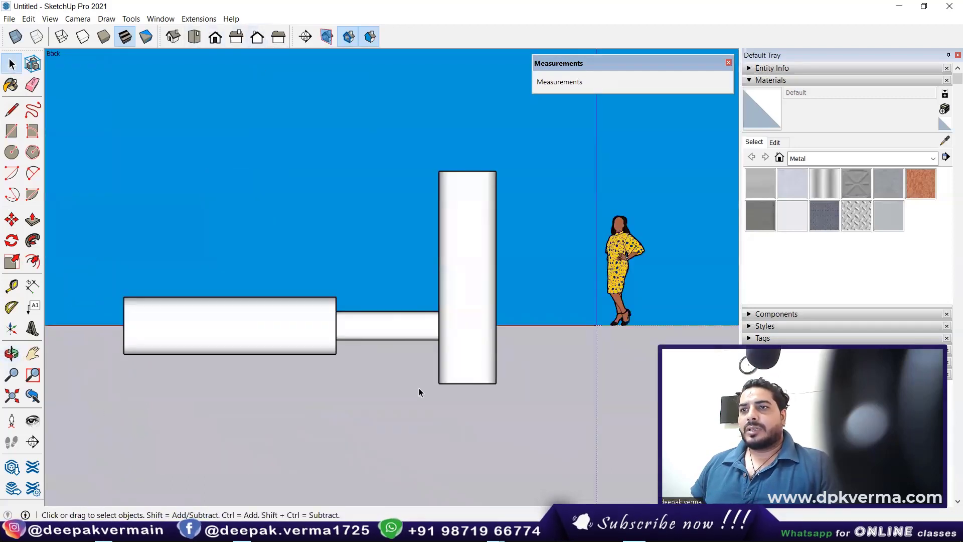
# Move the larger horizontal tube about 6' 6 3/16" so its end meets the vertical tube
pyautogui.click(315, 321)
pyautogui.scroll(1, 424, 340)
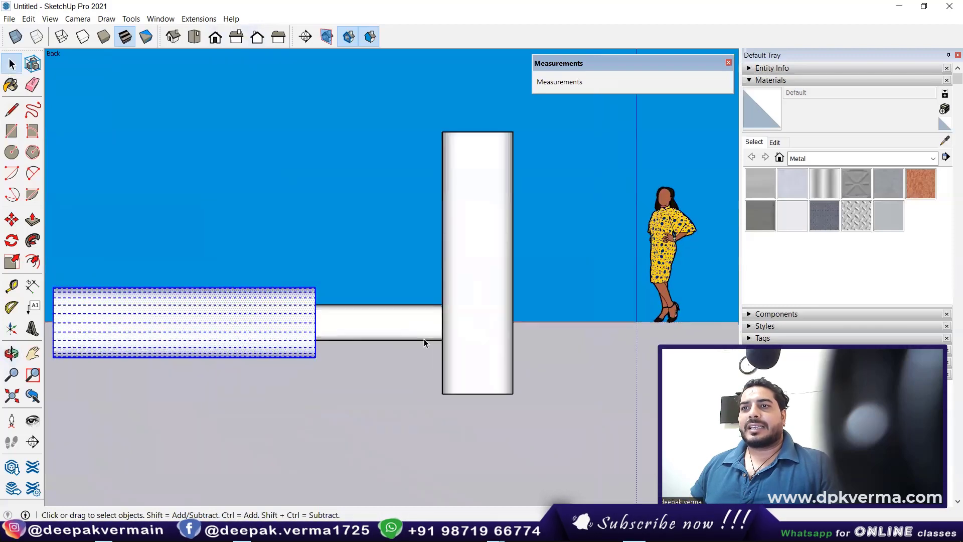
pyautogui.click(11, 221)
pyautogui.scroll(1, 367, 359)
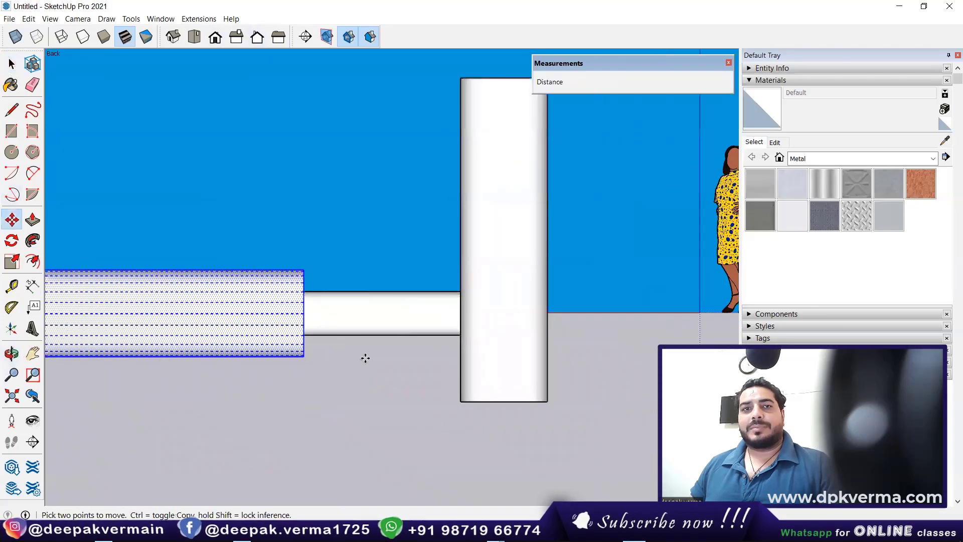
pyautogui.scroll(-1, 365, 358)
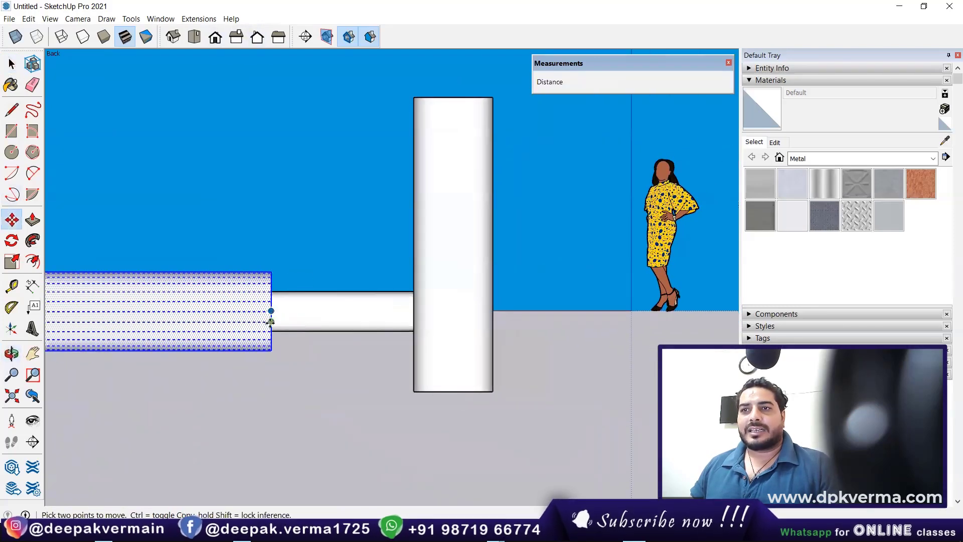
pyautogui.click(272, 312)
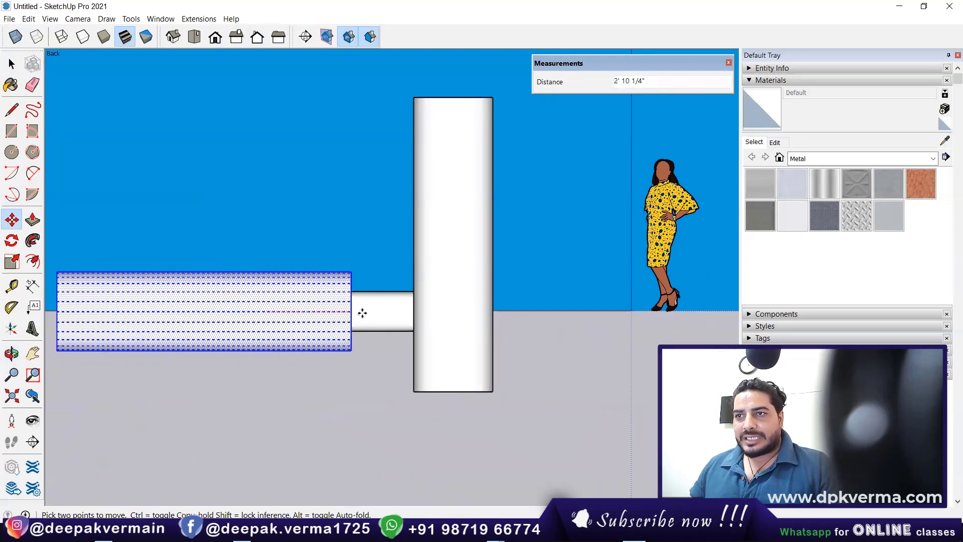
pyautogui.click(453, 312)
# Check the tube alignment in Top view with X-ray on, then turn X-ray off and view in 3D
pyautogui.click(195, 40)
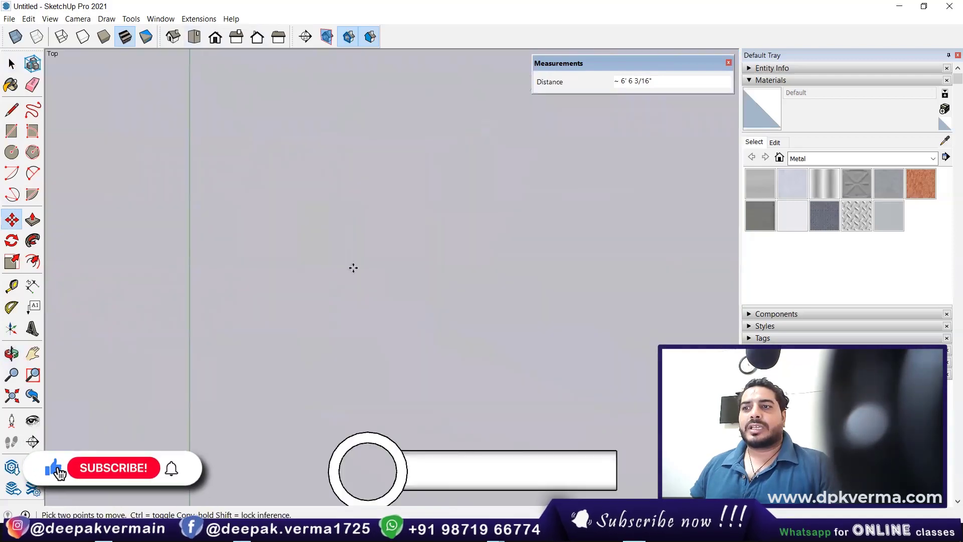
pyautogui.scroll(-2, 356, 234)
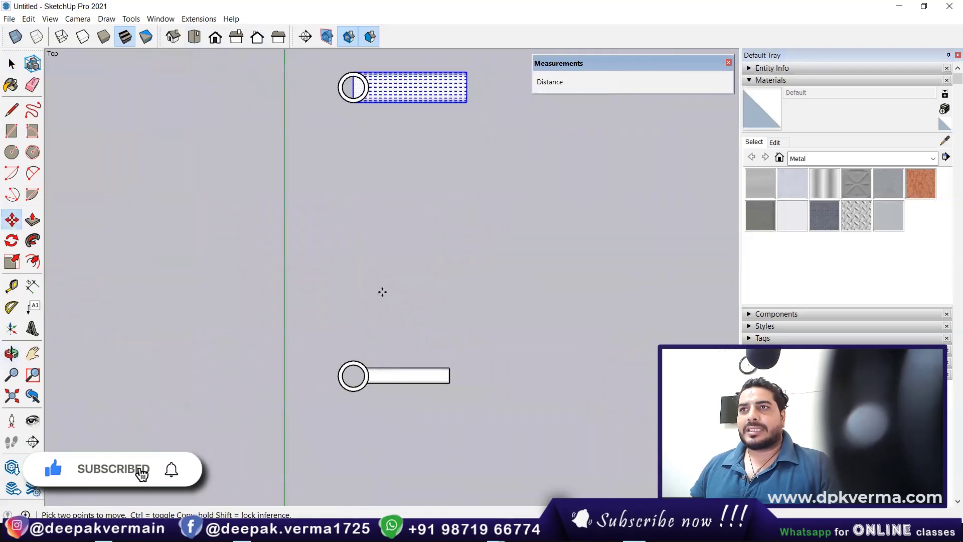
pyautogui.scroll(6, 356, 233)
pyautogui.click(15, 36)
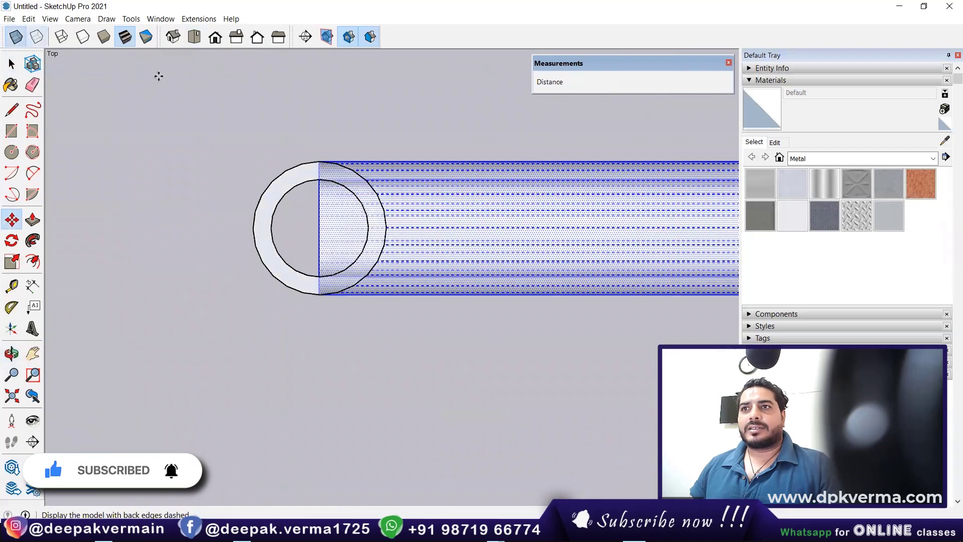
pyautogui.scroll(1, 158, 90)
pyautogui.scroll(2, 160, 108)
pyautogui.press('space')
pyautogui.scroll(1, 306, 151)
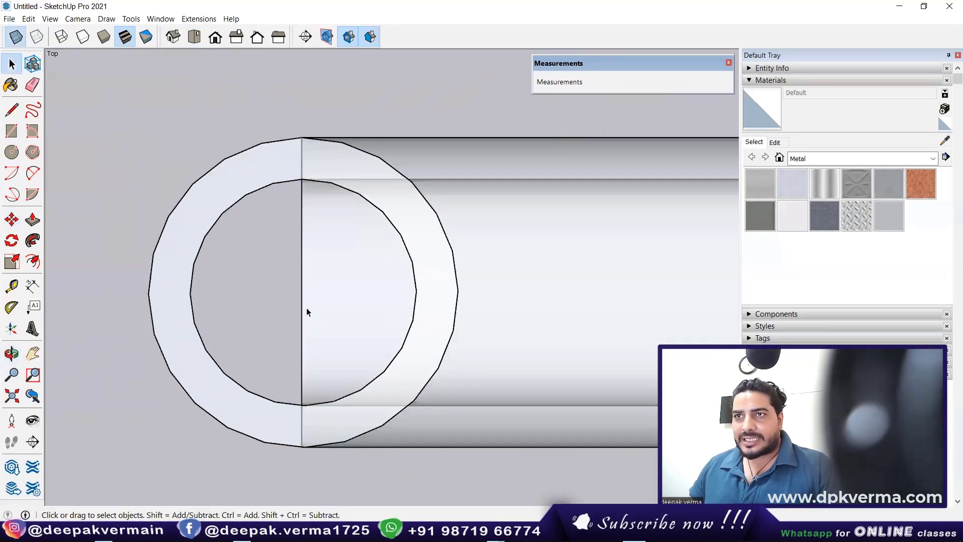
pyautogui.click(15, 36)
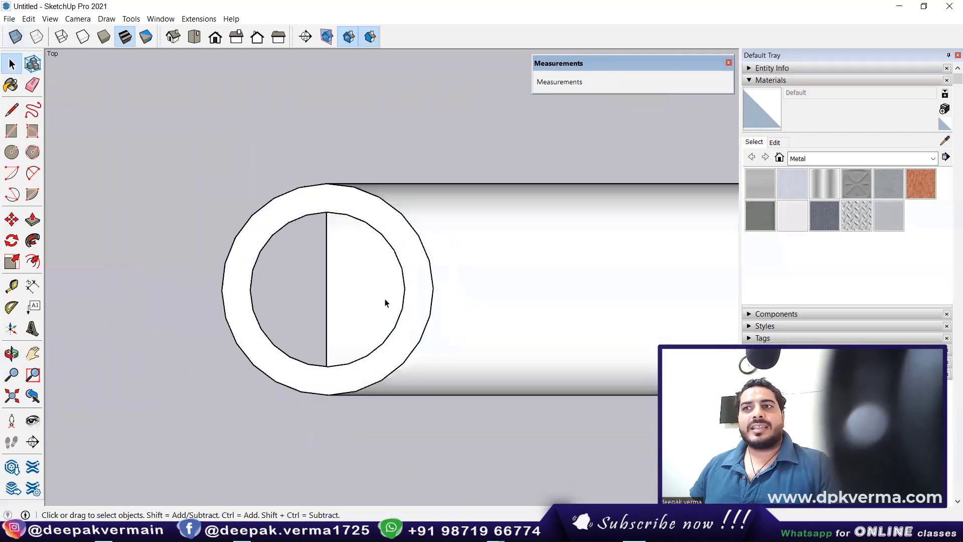
pyautogui.scroll(-2, 387, 301)
pyautogui.moveTo(440, 355)
pyautogui.mouseDown(button='middle')
pyautogui.moveTo(376, 294)
pyautogui.moveTo(386, 272)
pyautogui.moveTo(438, 258)
pyautogui.mouseUp(button='middle')
pyautogui.scroll(-2, 376, 293)
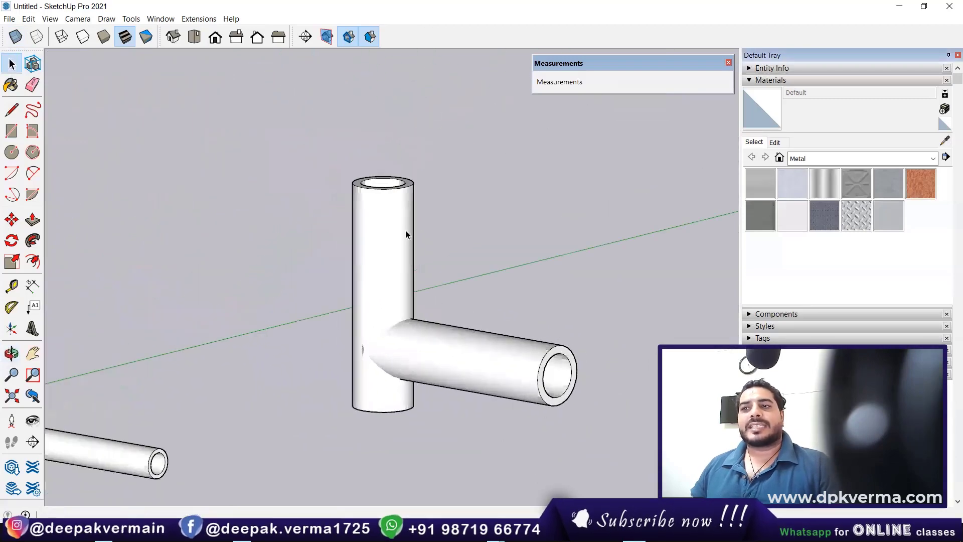
# Intersect the second pipe pair's faces, then intersect the vertical pipe's inner face with the selection
pyautogui.moveTo(438, 258); pyautogui.dragTo(426, 281, button='middle')
pyautogui.scroll(2, 426, 285)
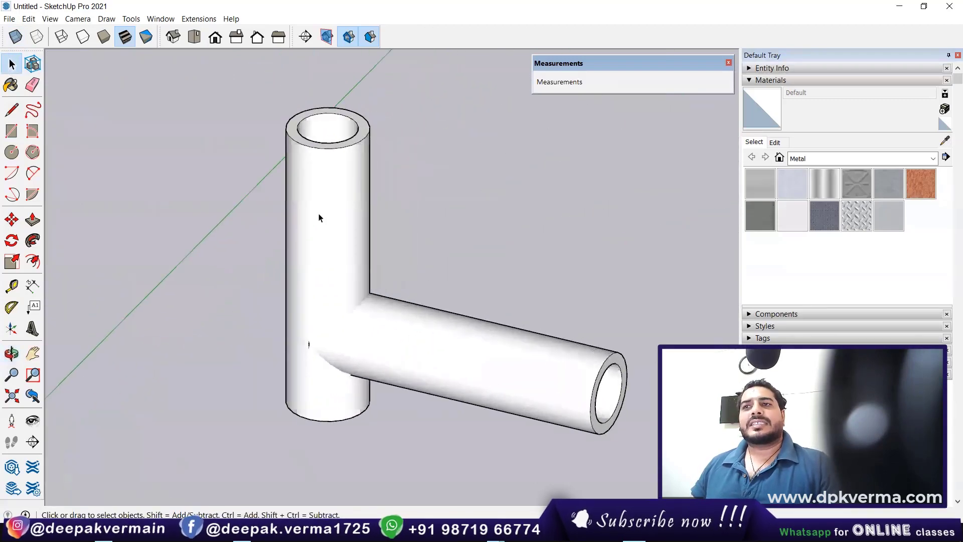
pyautogui.click(426, 315)
pyautogui.rightClick(426, 318)
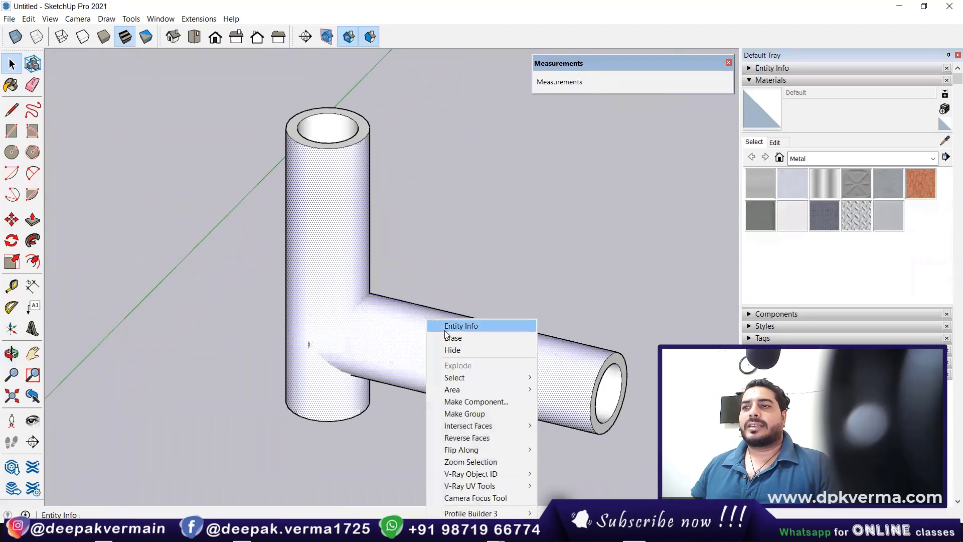
pyautogui.moveTo(468, 426)
pyautogui.click(560, 437)
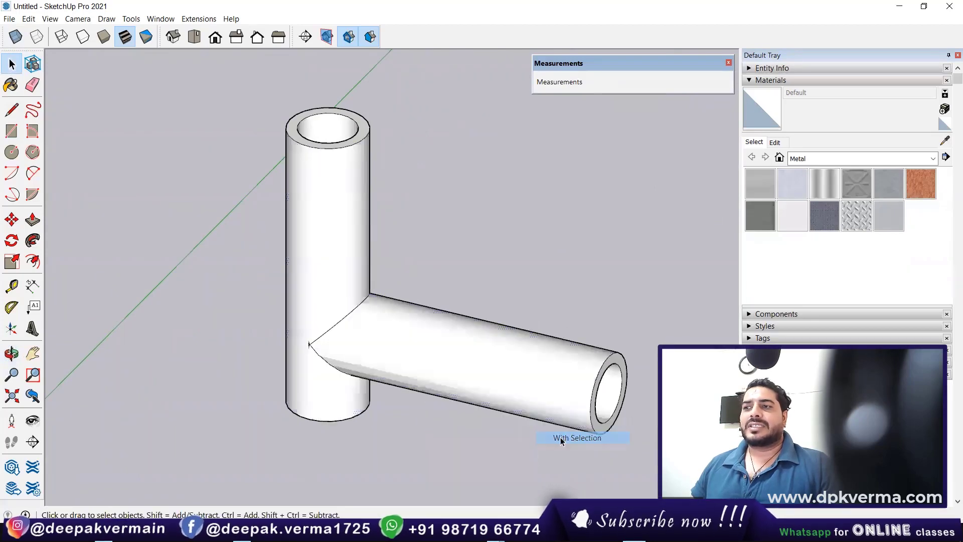
pyautogui.rightClick(326, 125)
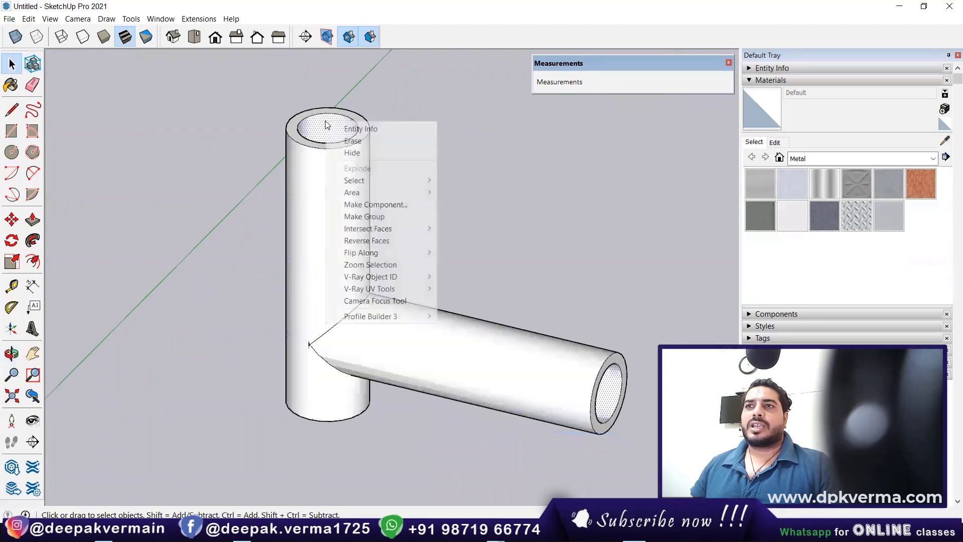
pyautogui.click(460, 242)
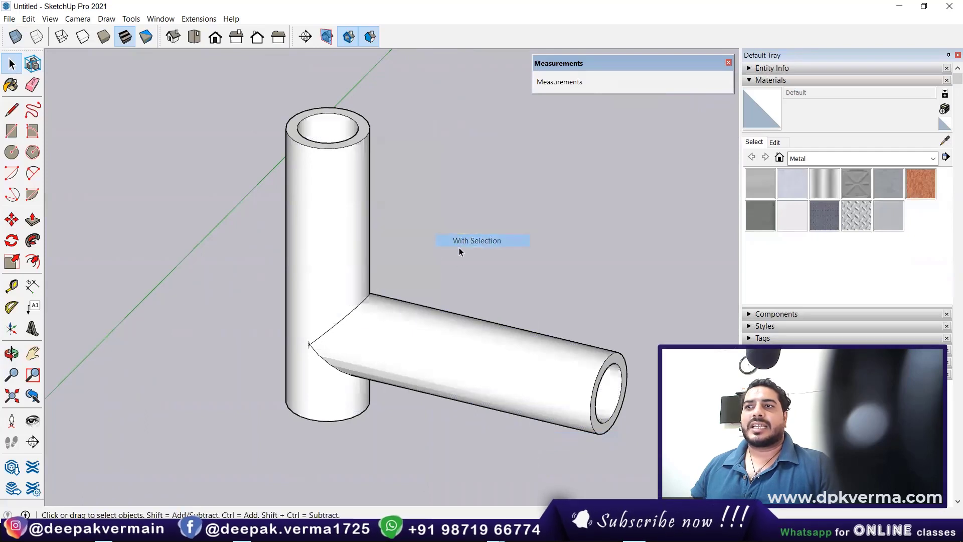
pyautogui.moveTo(458, 251)
pyautogui.mouseDown(button='middle')
pyautogui.moveTo(426, 423)
pyautogui.moveTo(402, 339)
pyautogui.moveTo(333, 318)
pyautogui.moveTo(526, 258)
pyautogui.moveTo(462, 323)
pyautogui.moveTo(366, 308)
pyautogui.mouseUp(button='middle')
# Delete the inner half-face inside the vertical pipe's opening
pyautogui.click(344, 311)
pyautogui.press('Delete')
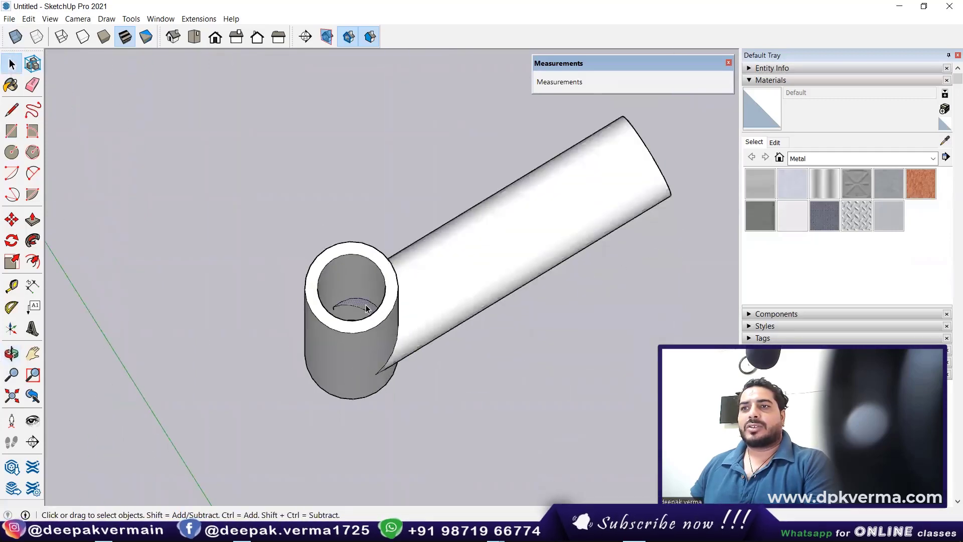
pyautogui.scroll(5, 330, 299)
pyautogui.scroll(3, 341, 305)
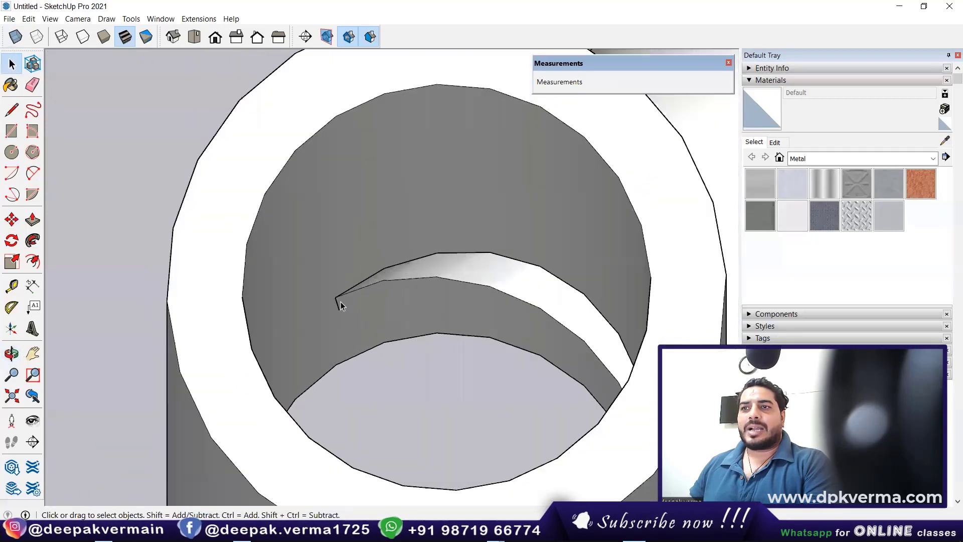
pyautogui.moveTo(338, 311); pyautogui.dragTo(597, 421, button='middle')
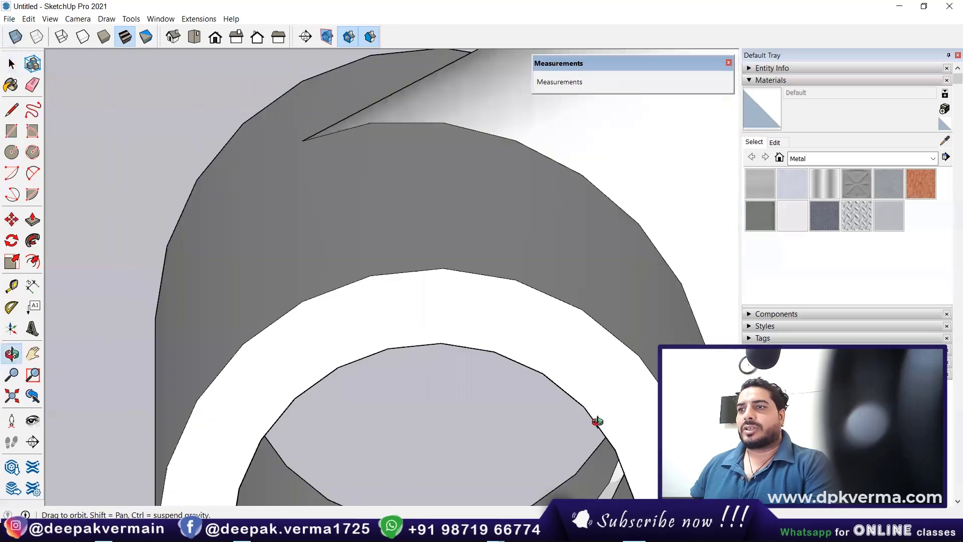
pyautogui.scroll(-1, 568, 266)
pyautogui.scroll(-5, 567, 266)
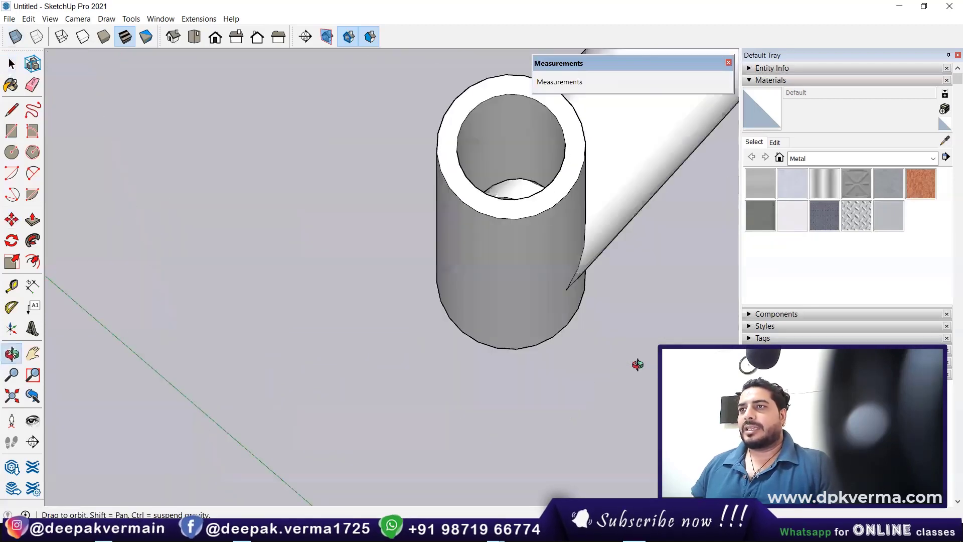
# Zoom and orbit to look straight along the horizontal pipe into the opening
pyautogui.scroll(3, 378, 133)
pyautogui.scroll(2, 392, 131)
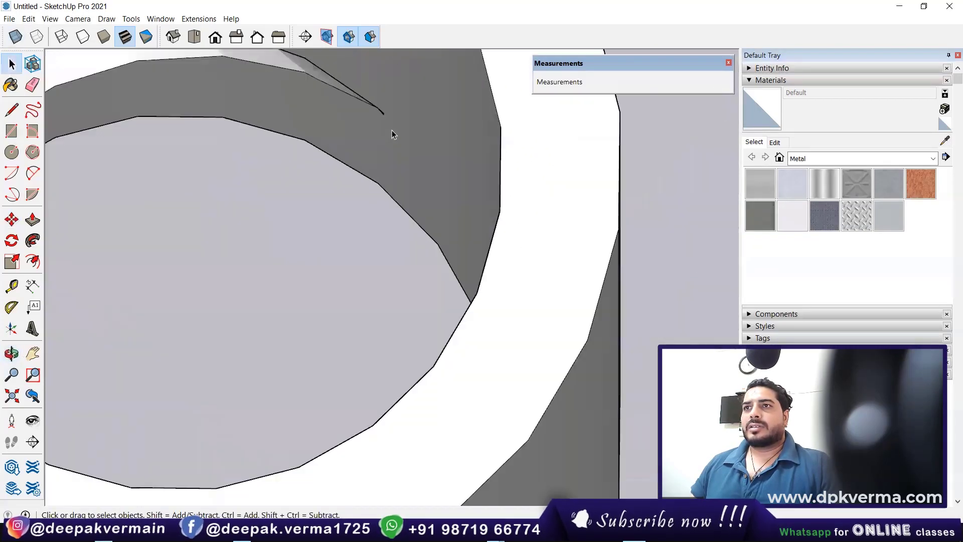
pyautogui.scroll(2, 393, 140)
pyautogui.scroll(-3, 392, 146)
pyautogui.scroll(-3, 389, 165)
pyautogui.scroll(-1, 382, 180)
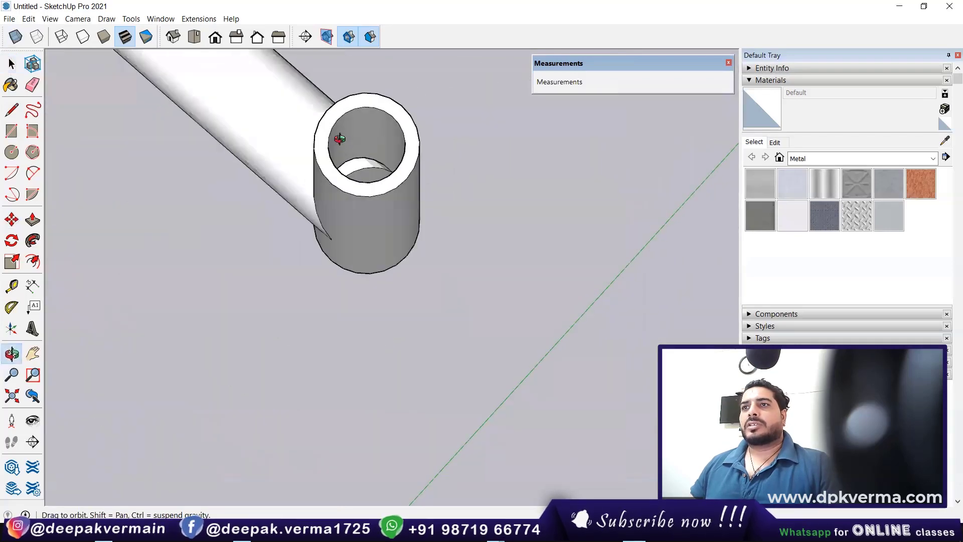
pyautogui.scroll(-1, 375, 189)
pyautogui.scroll(-3, 375, 189)
pyautogui.moveTo(434, 161)
pyautogui.mouseDown(button='middle')
pyautogui.moveTo(548, 204)
pyautogui.moveTo(387, 350)
pyautogui.moveTo(218, 299)
pyautogui.moveTo(240, 322)
pyautogui.mouseUp(button='middle')
pyautogui.scroll(2, 387, 351)
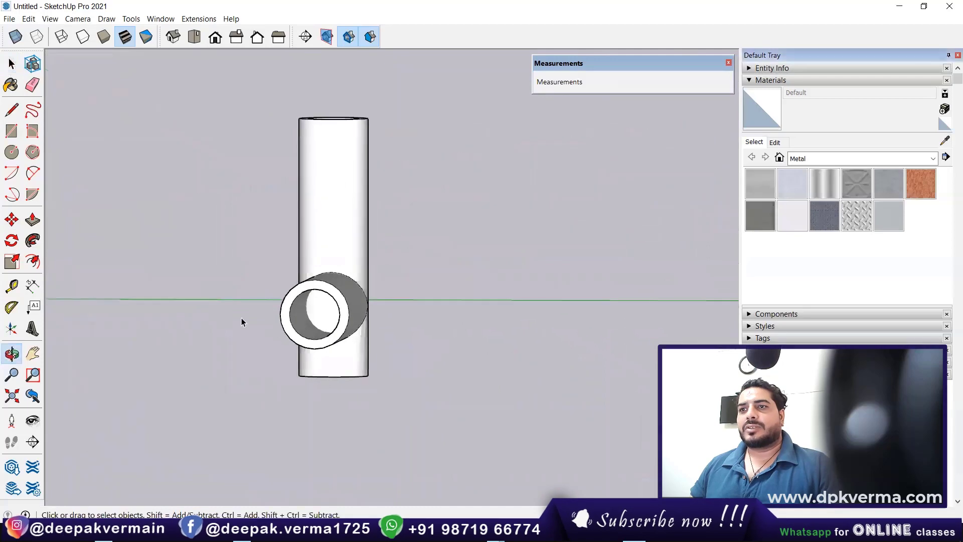
# Inspect the joint from an oblique 3D view and return to the Select tool
pyautogui.moveTo(324, 321)
pyautogui.mouseDown(button='middle')
pyautogui.moveTo(351, 312)
pyautogui.moveTo(352, 344)
pyautogui.moveTo(478, 415)
pyautogui.moveTo(517, 369)
pyautogui.moveTo(361, 305)
pyautogui.moveTo(327, 327)
pyautogui.moveTo(357, 161)
pyautogui.moveTo(336, 387)
pyautogui.mouseUp(button='middle')
pyautogui.scroll(2, 337, 324)
pyautogui.scroll(3, 337, 325)
pyautogui.scroll(-3, 337, 326)
pyautogui.scroll(-2, 328, 301)
pyautogui.press('space')
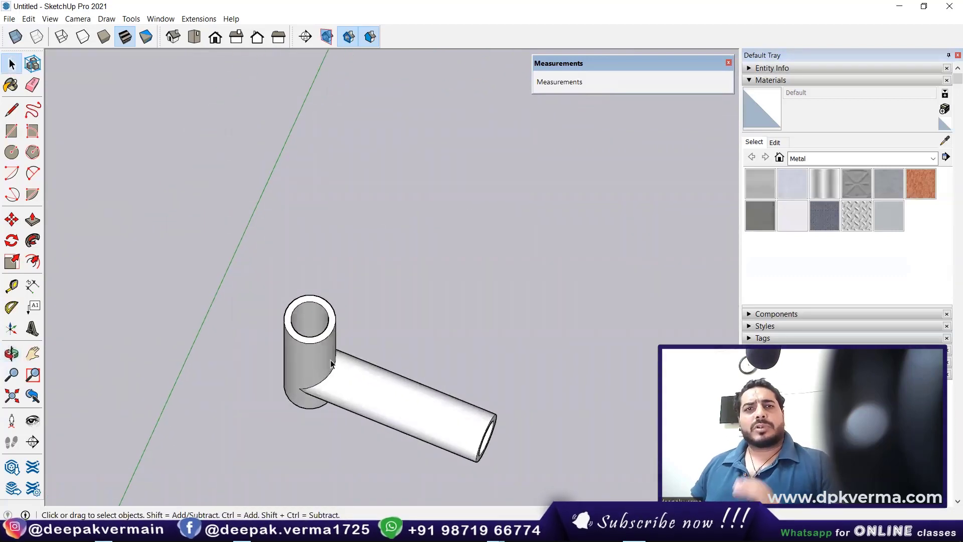
# Orbit and zoom to show both finished T-joint pipe pairs beside the axes and figure
pyautogui.moveTo(332, 364)
pyautogui.mouseDown(button='middle')
pyautogui.moveTo(354, 466)
pyautogui.moveTo(407, 321)
pyautogui.moveTo(440, 366)
pyautogui.moveTo(247, 316)
pyautogui.moveTo(412, 279)
pyautogui.moveTo(359, 211)
pyautogui.moveTo(378, 282)
pyautogui.mouseUp(button='middle')
pyautogui.scroll(-5, 247, 316)
pyautogui.scroll(1, 378, 281)
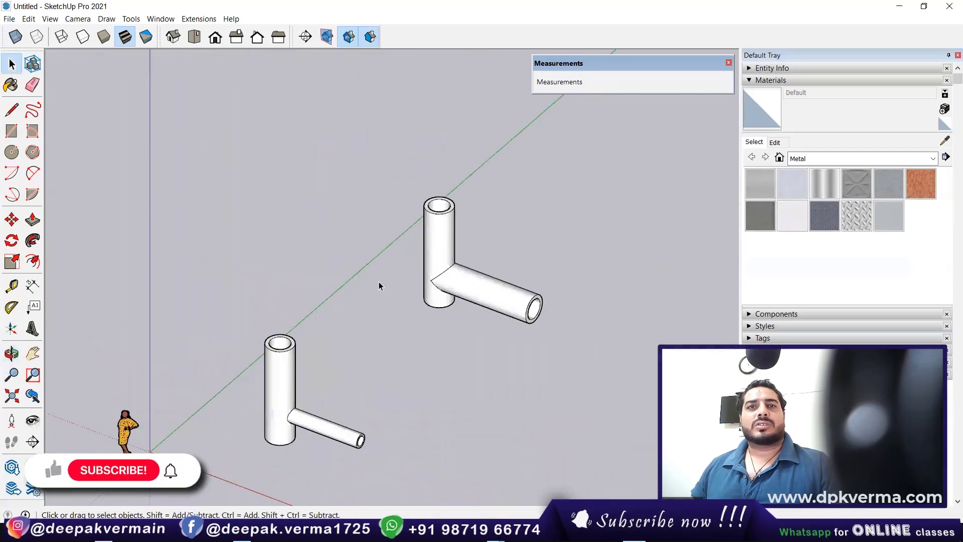
pyautogui.moveTo(383, 326)
pyautogui.mouseDown(button='middle')
pyautogui.moveTo(356, 303)
pyautogui.moveTo(357, 316)
pyautogui.mouseUp(button='middle')
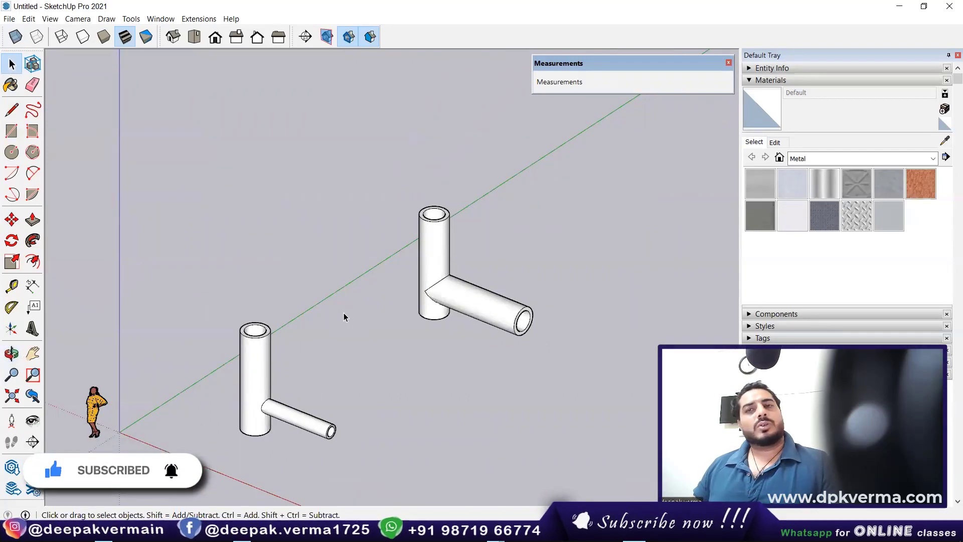
pyautogui.moveTo(344, 313)
pyautogui.mouseDown(button='middle')
pyautogui.moveTo(318, 276)
pyautogui.moveTo(321, 284)
pyautogui.mouseUp(button='middle')
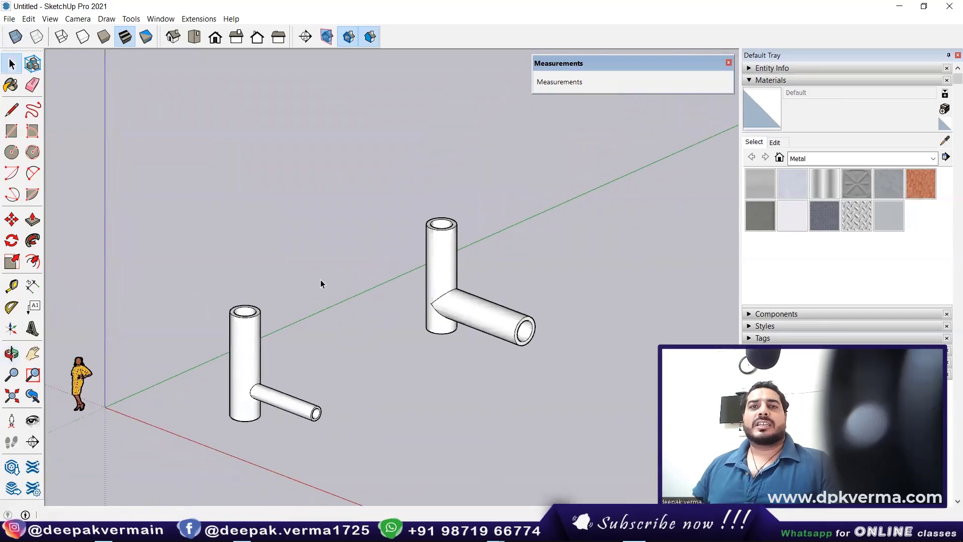